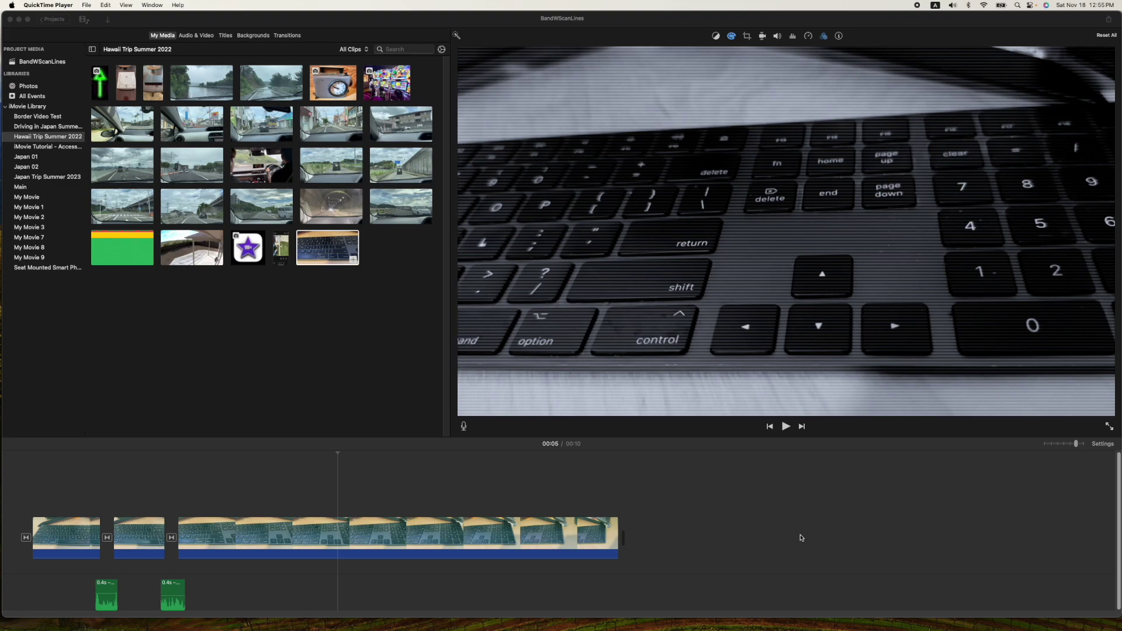
Play the finished scan-line video, then put the unedited keyboard clip into the empty iMovie timeline
left_click(13, 486)
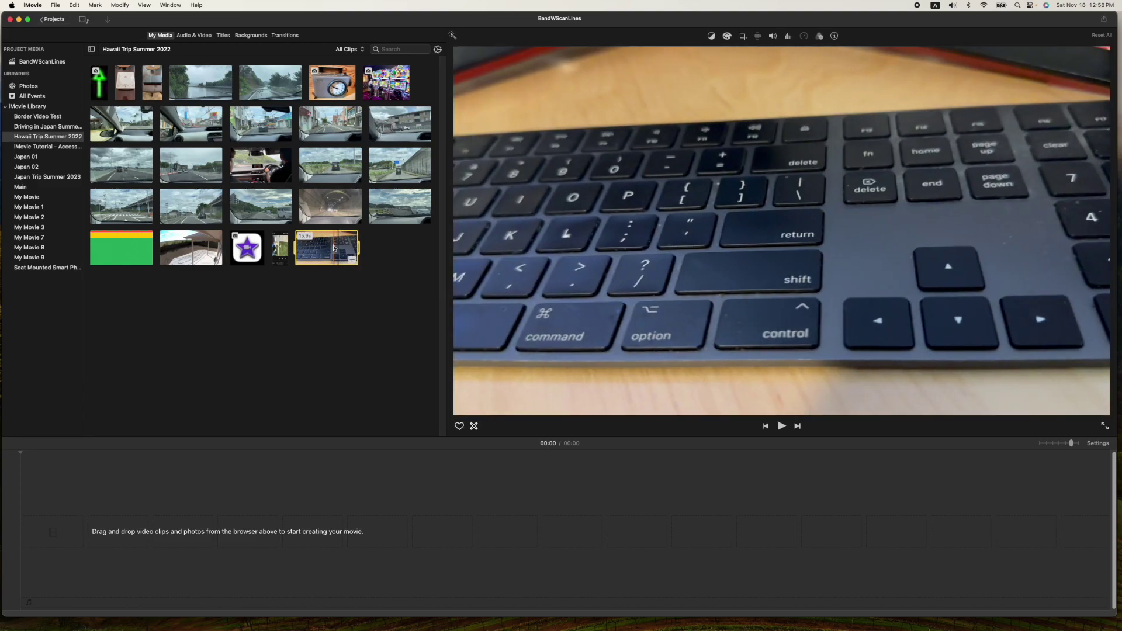
left_click_drag(327, 248, 113, 548)
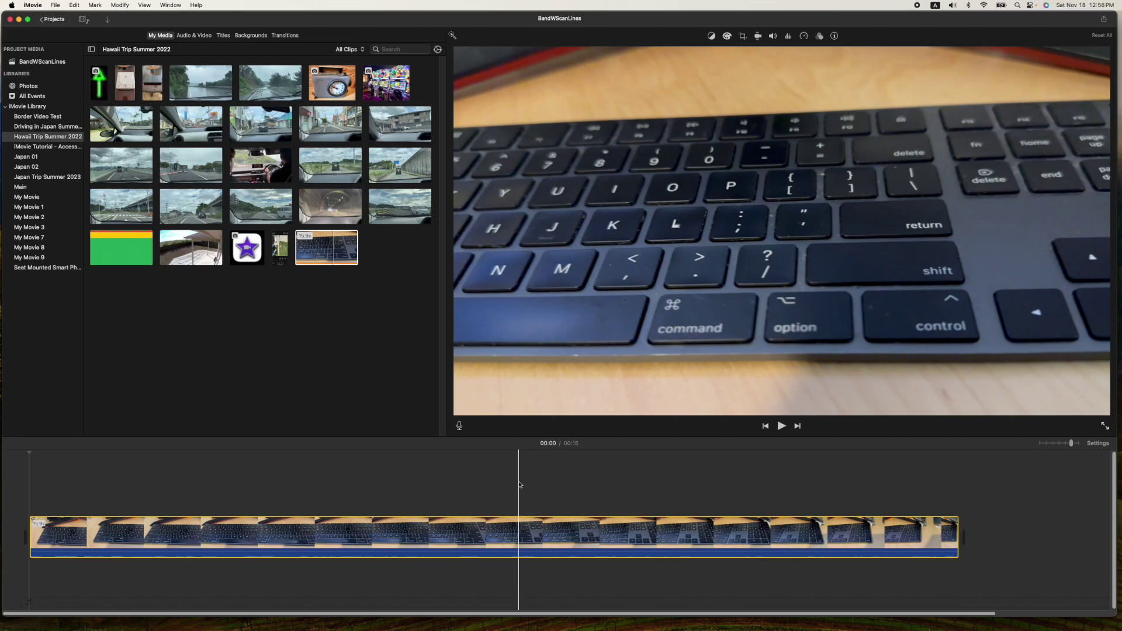
Apply the Raster clip filter to the keyboard clip and preview the scan-line result
left_click(820, 36)
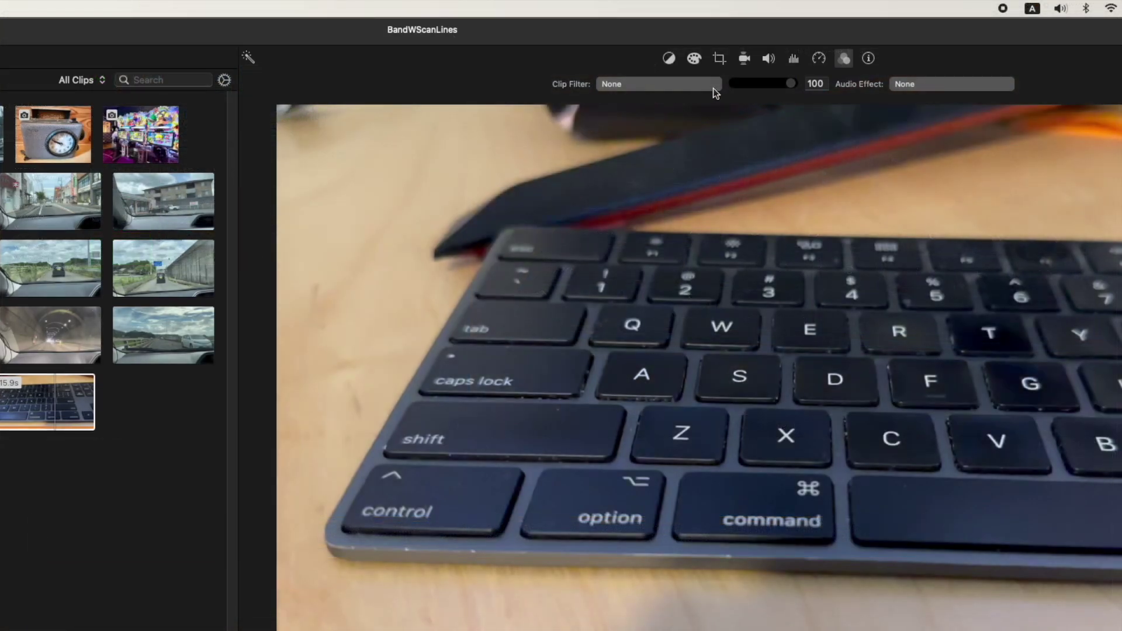
left_click(739, 55)
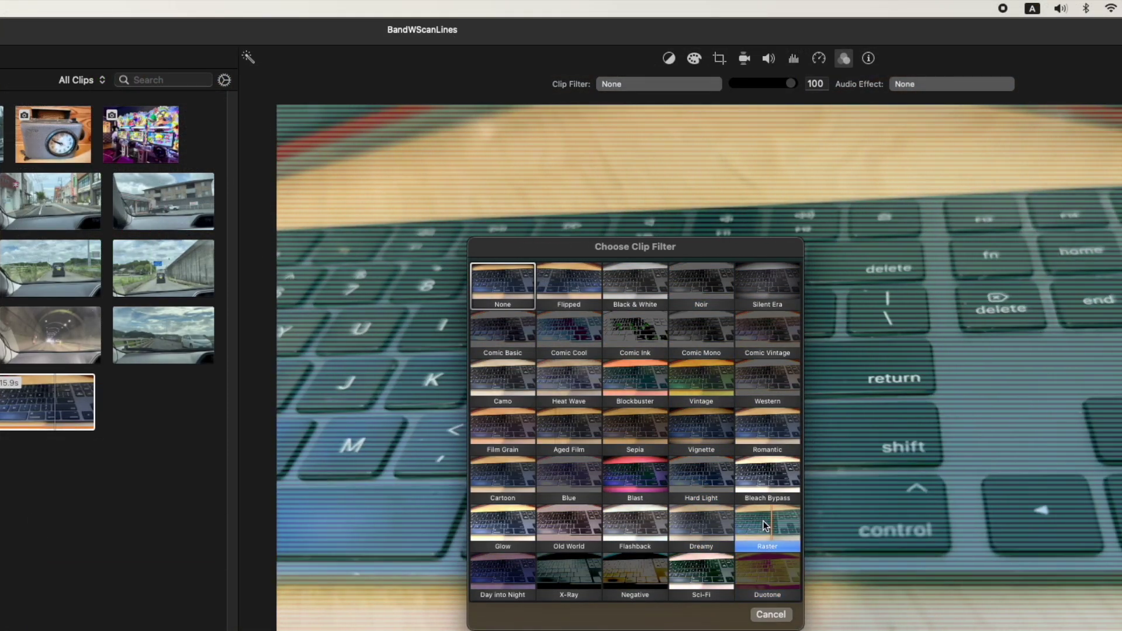
left_click(764, 521)
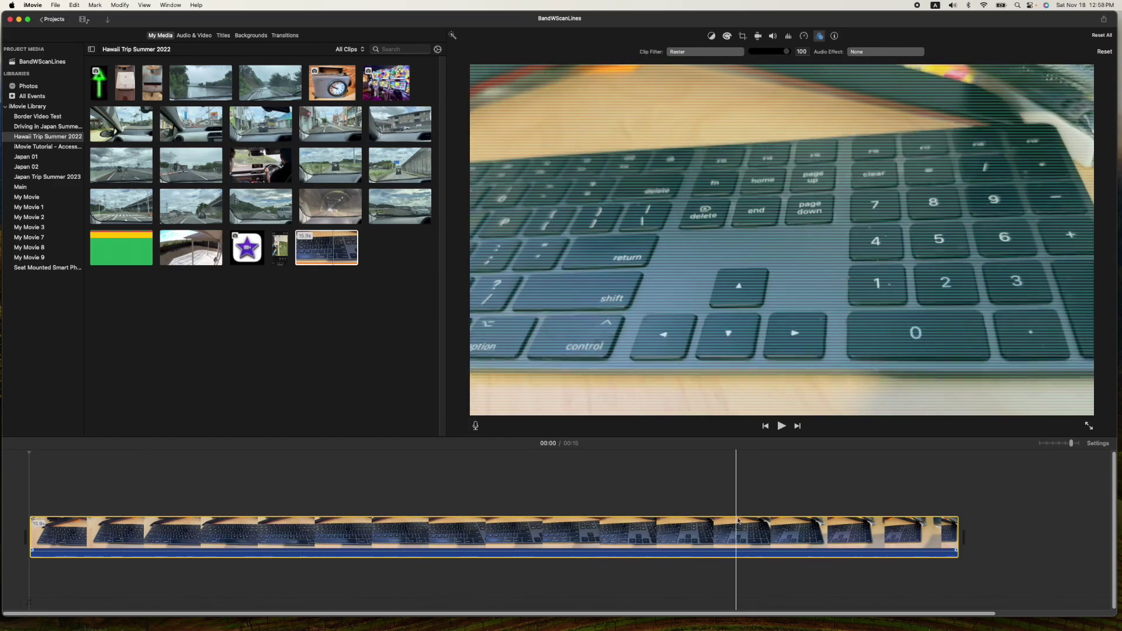
left_click(965, 526)
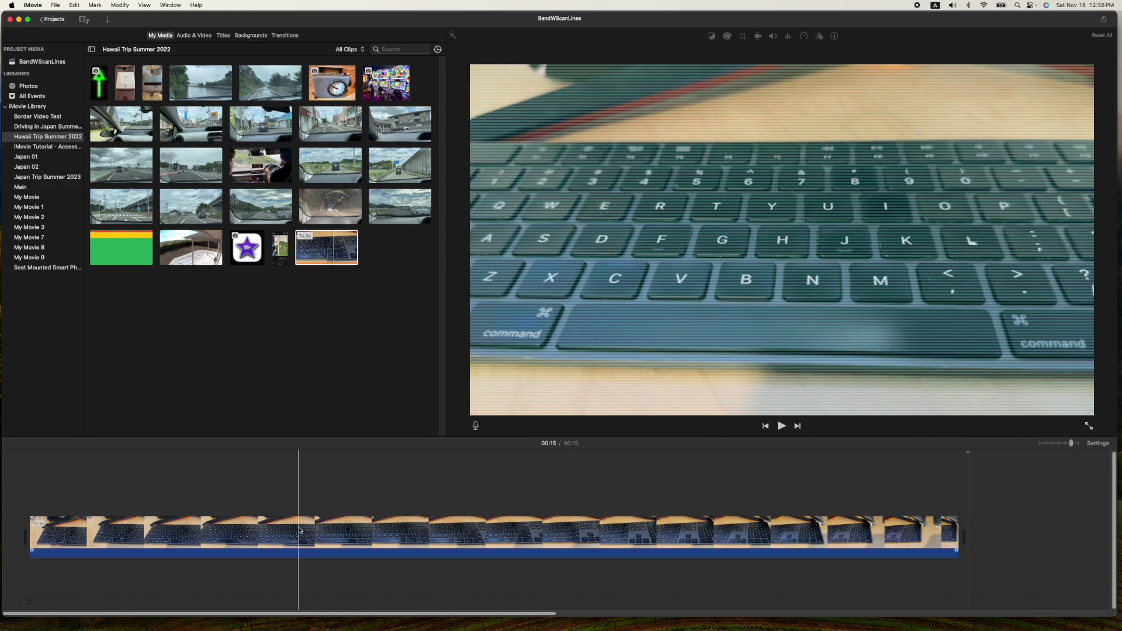
left_click(299, 530)
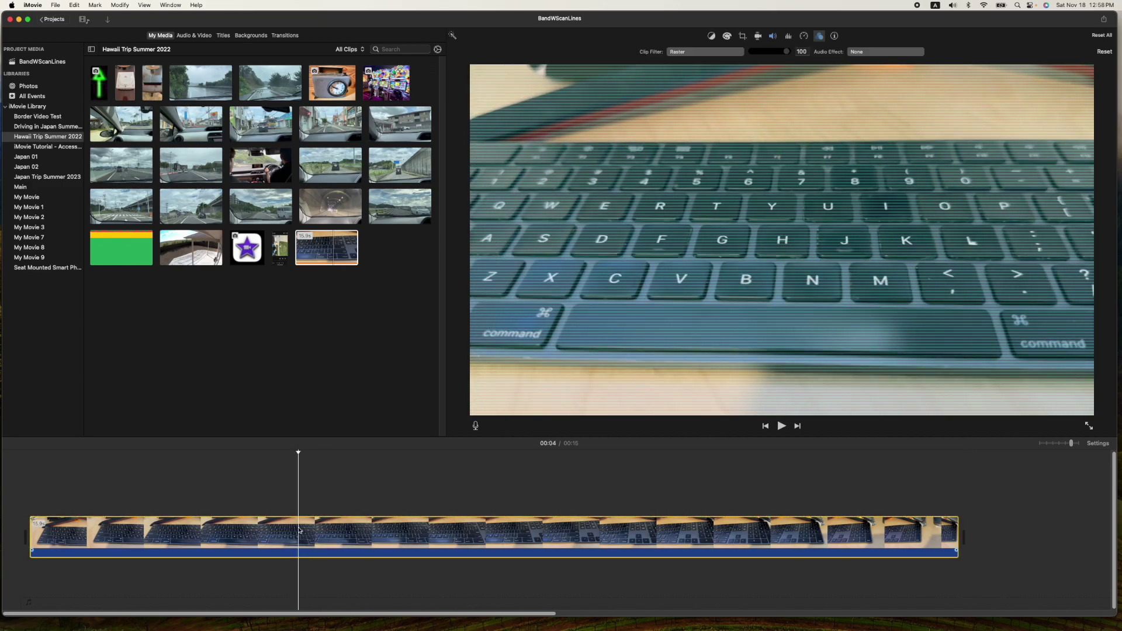
Split the filtered keyboard clip at 00:04 and about 00:09 into three sections
right_click(299, 530)
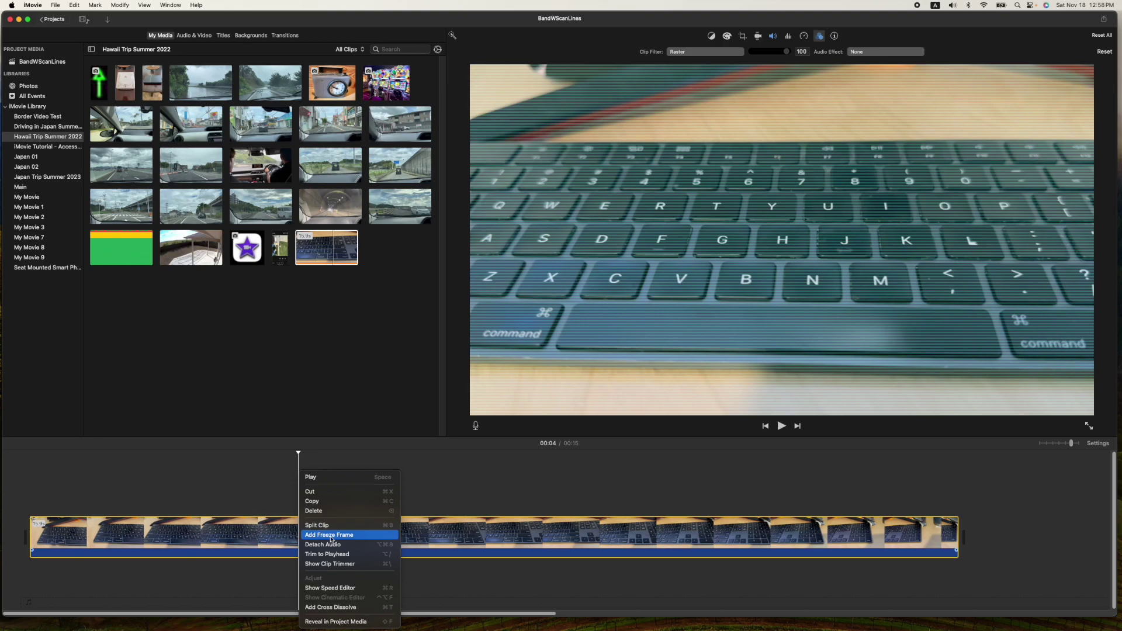
left_click(382, 530)
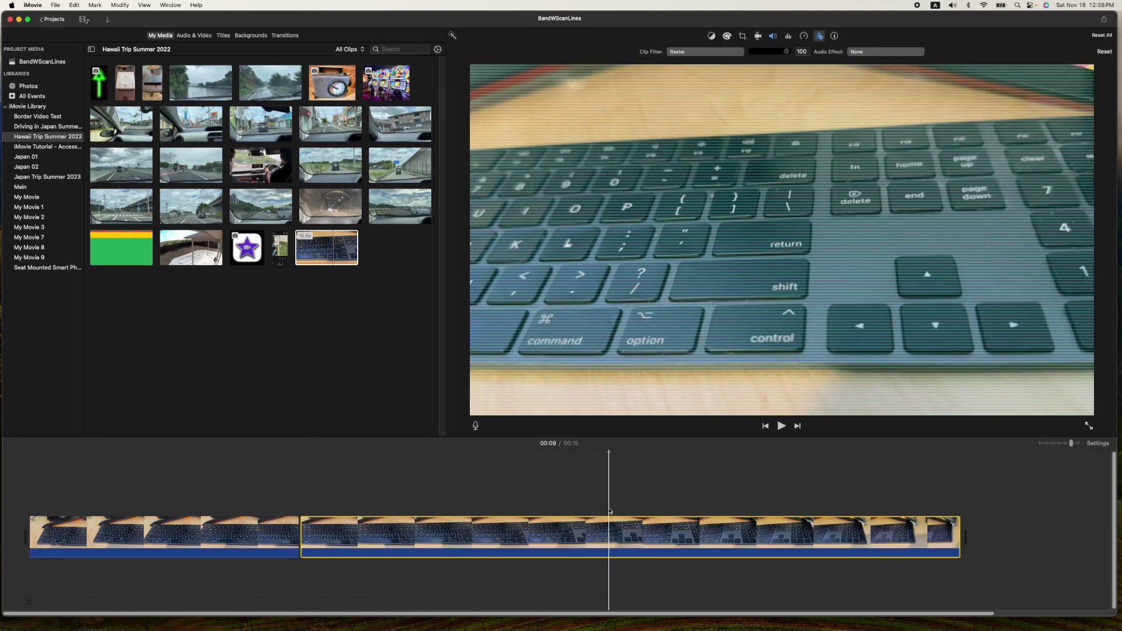
key("cmd+b")
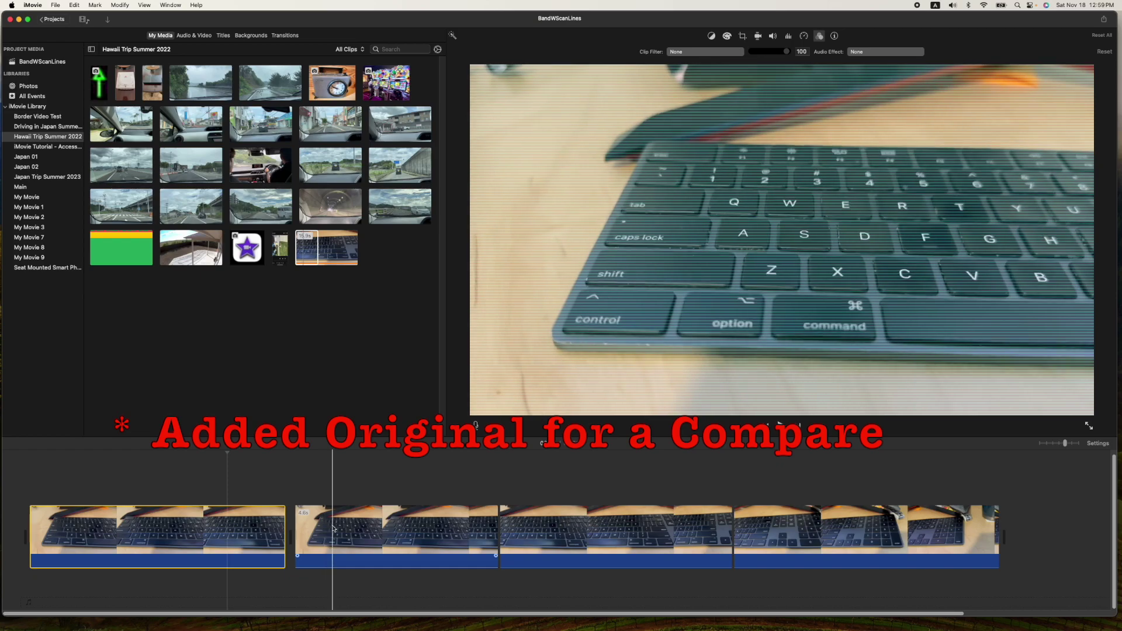
left_click(452, 529)
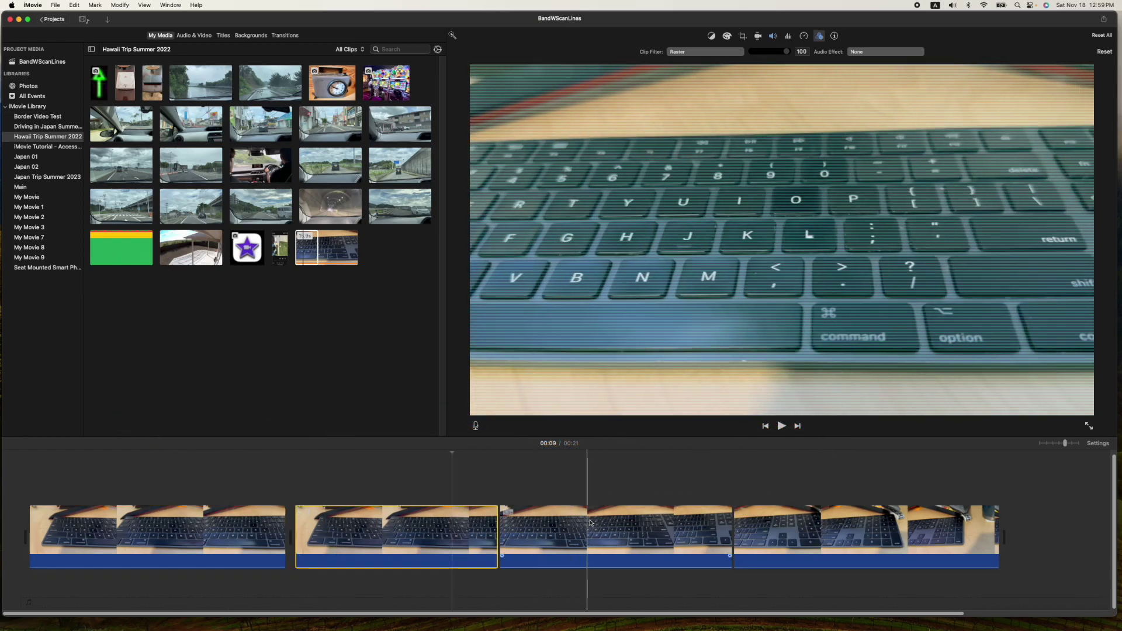
left_click(627, 517)
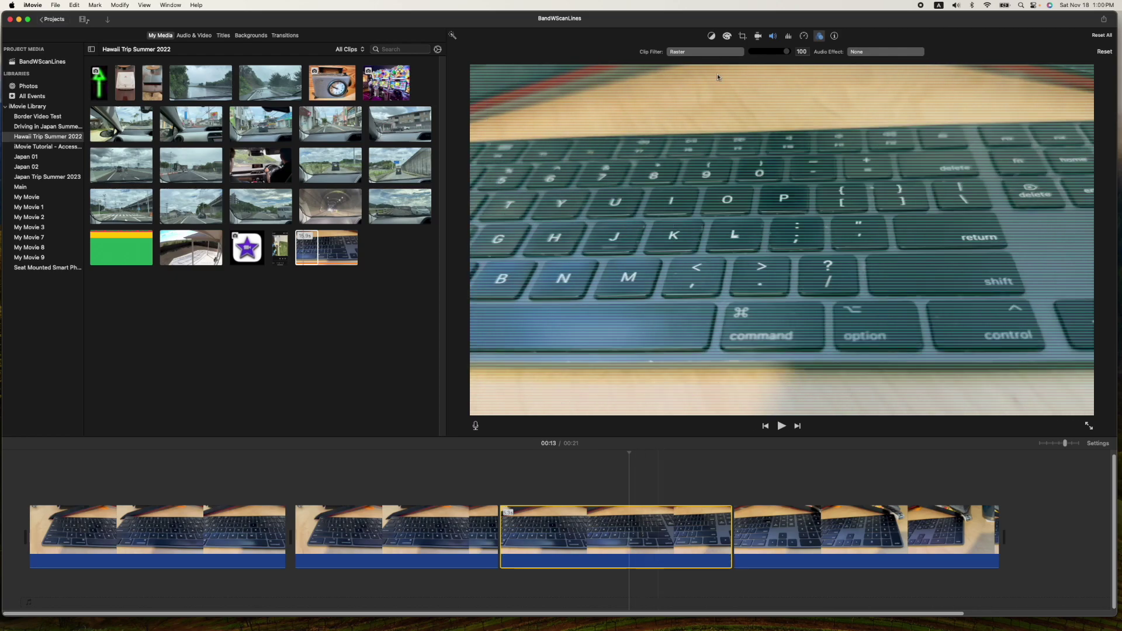
Color-correct the third section with deeper shadows, lower highlights, more saturation and cooler temperature
left_click(728, 38)
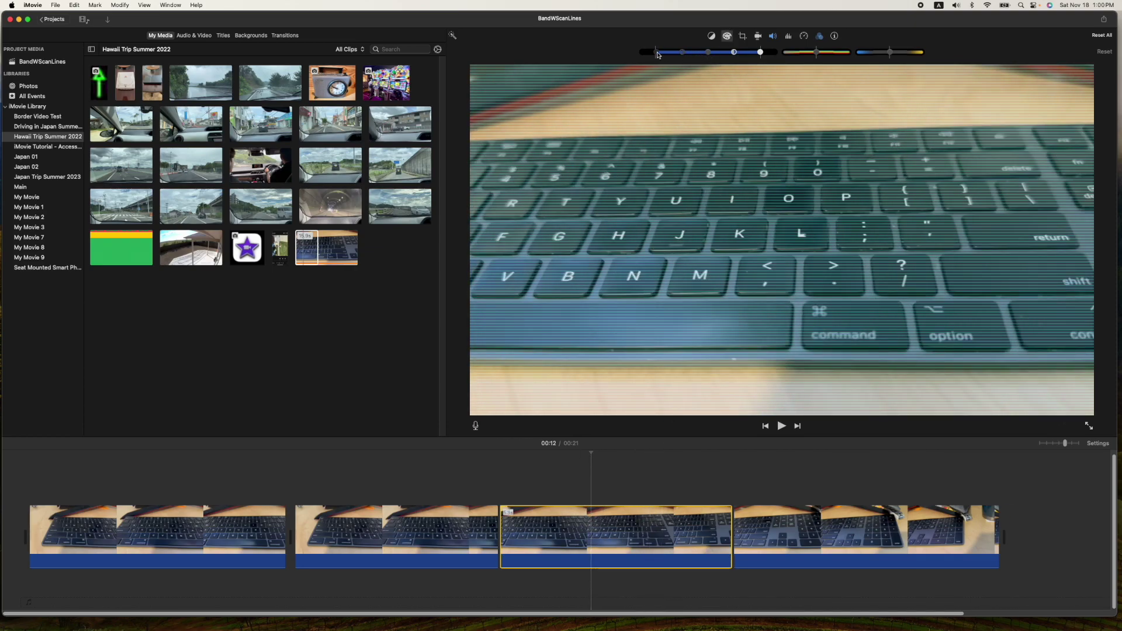
left_click_drag(658, 54, 699, 55)
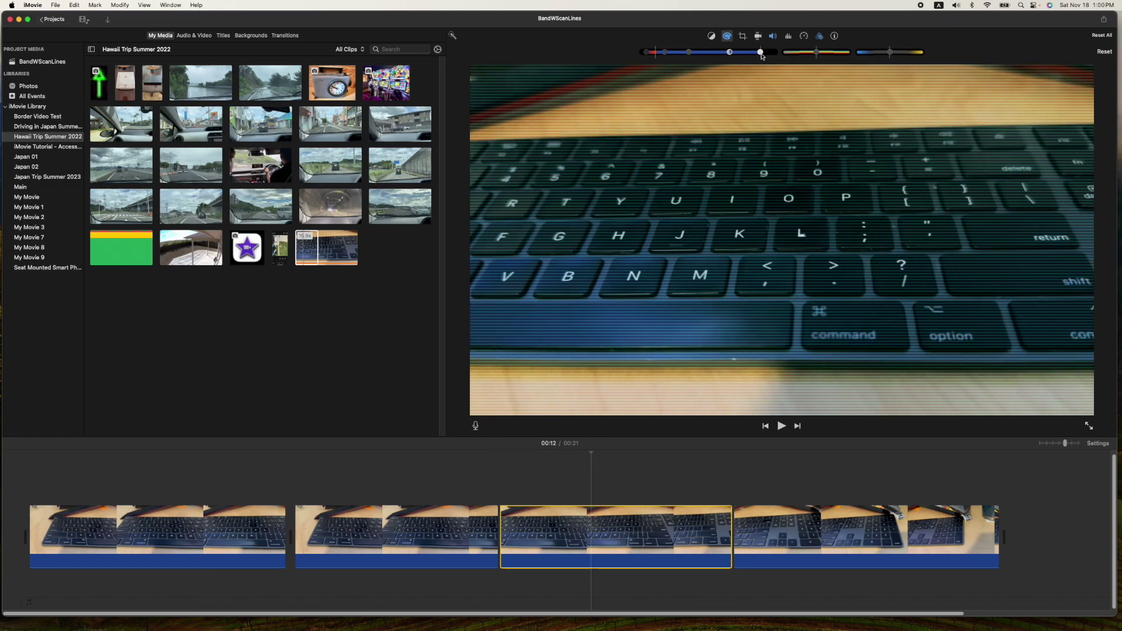
left_click_drag(762, 54, 753, 53)
left_click_drag(684, 55, 688, 57)
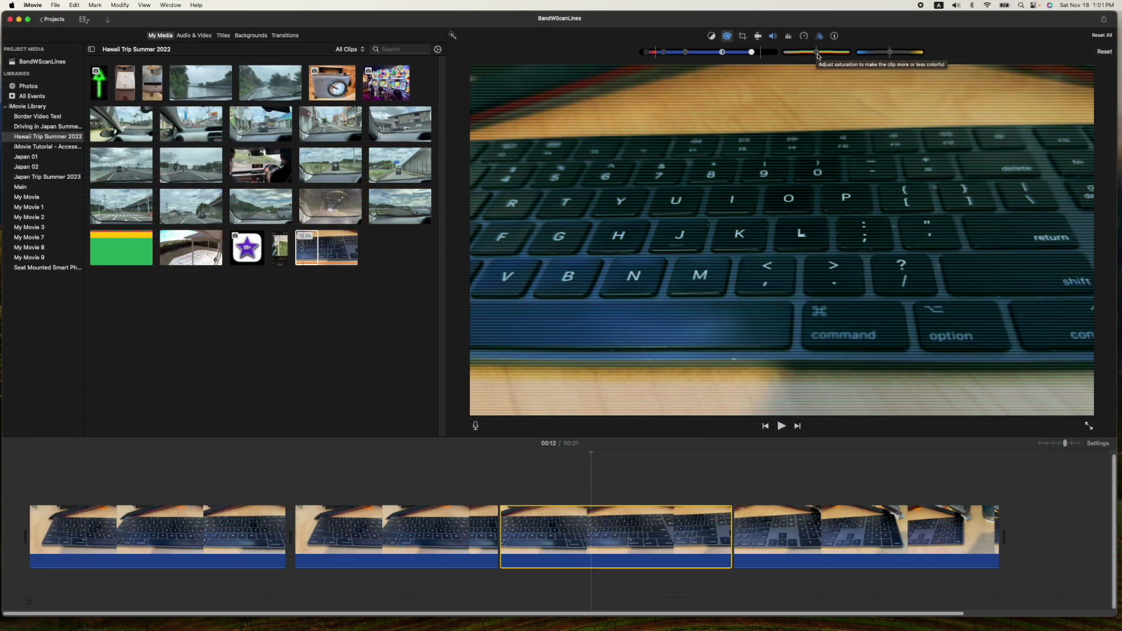
mouse_move(817, 56)
left_mouse_down()
mouse_move(796, 56)
mouse_move(846, 56)
mouse_move(790, 56)
mouse_move(823, 57)
left_mouse_up()
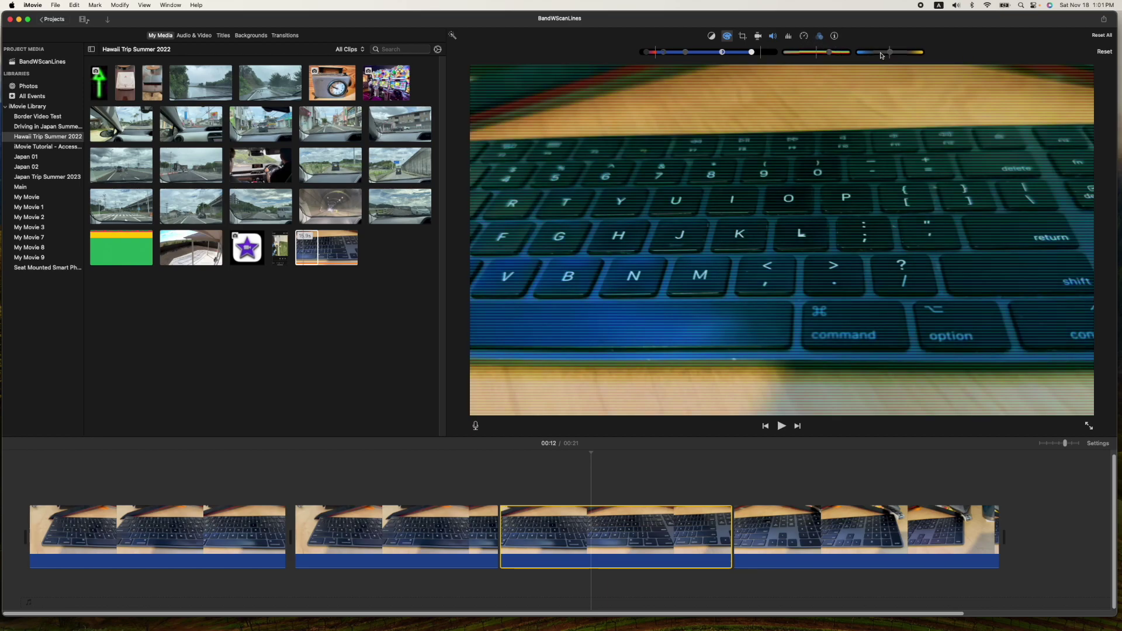
left_click_drag(888, 54, 865, 59)
left_click_drag(870, 58, 878, 56)
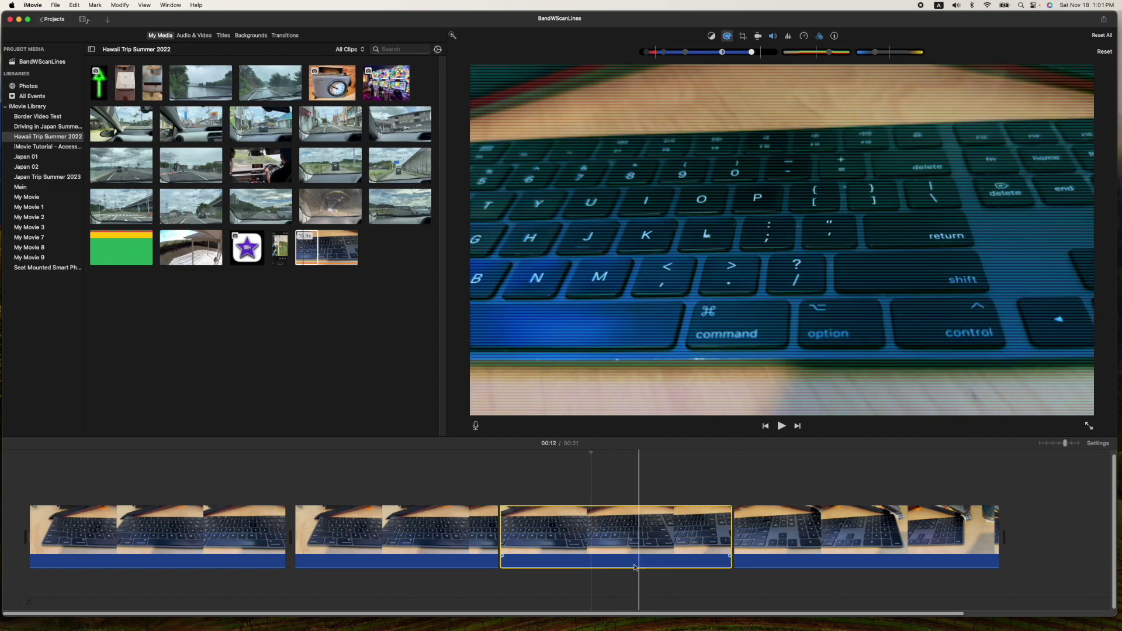
left_click(613, 497)
left_click(417, 477)
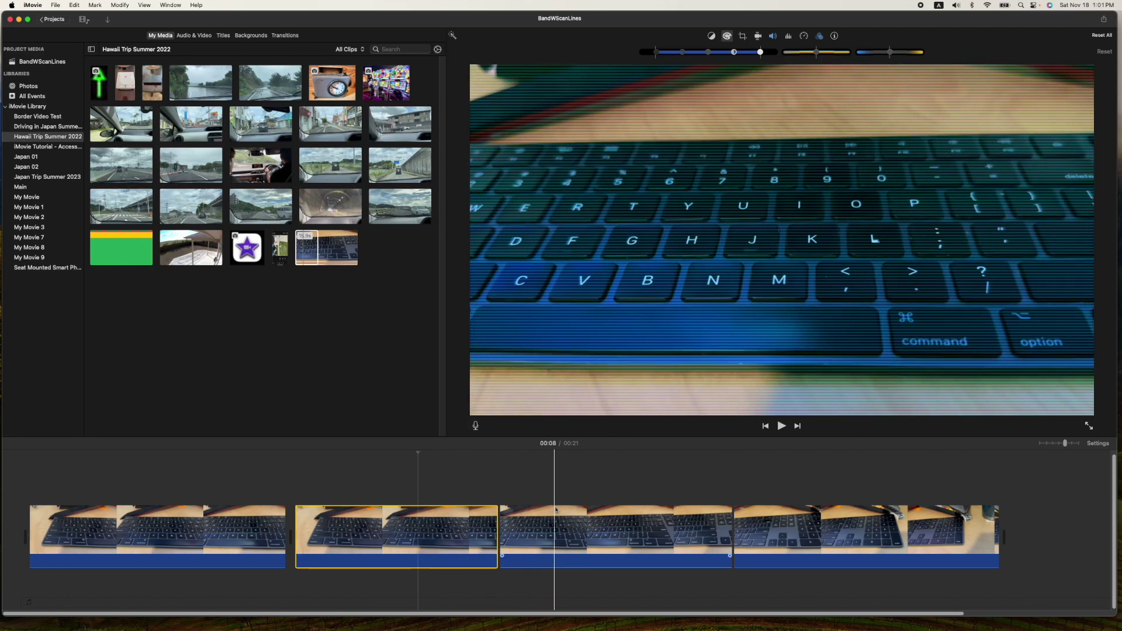
left_click(591, 512)
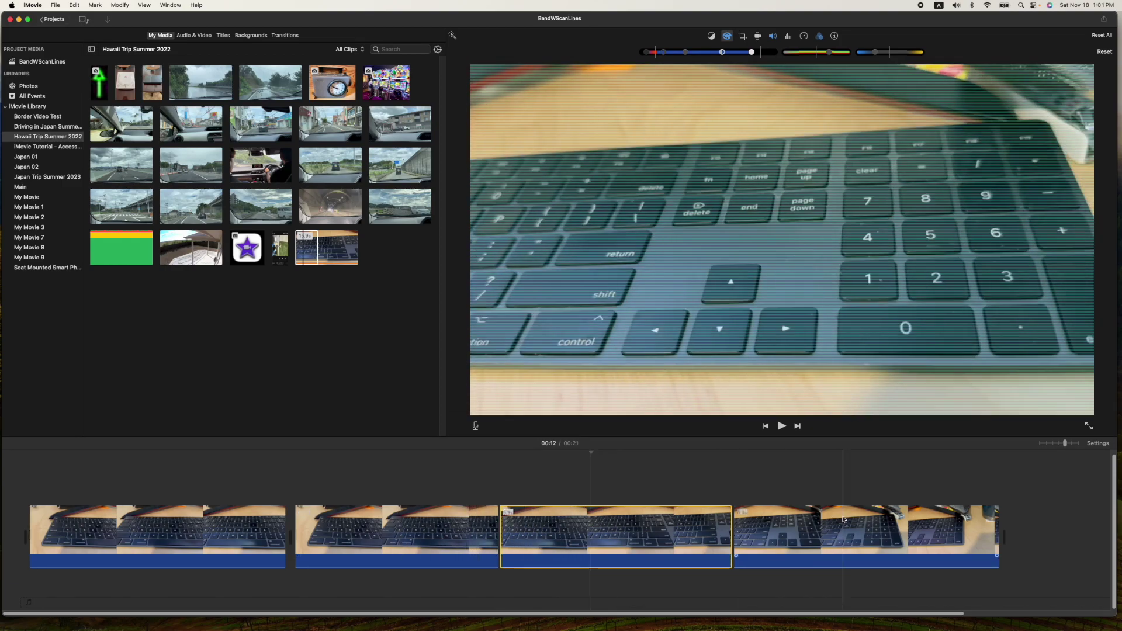
Deepen the last section's shadows and drag its saturation fully down to black and white
left_click(853, 523)
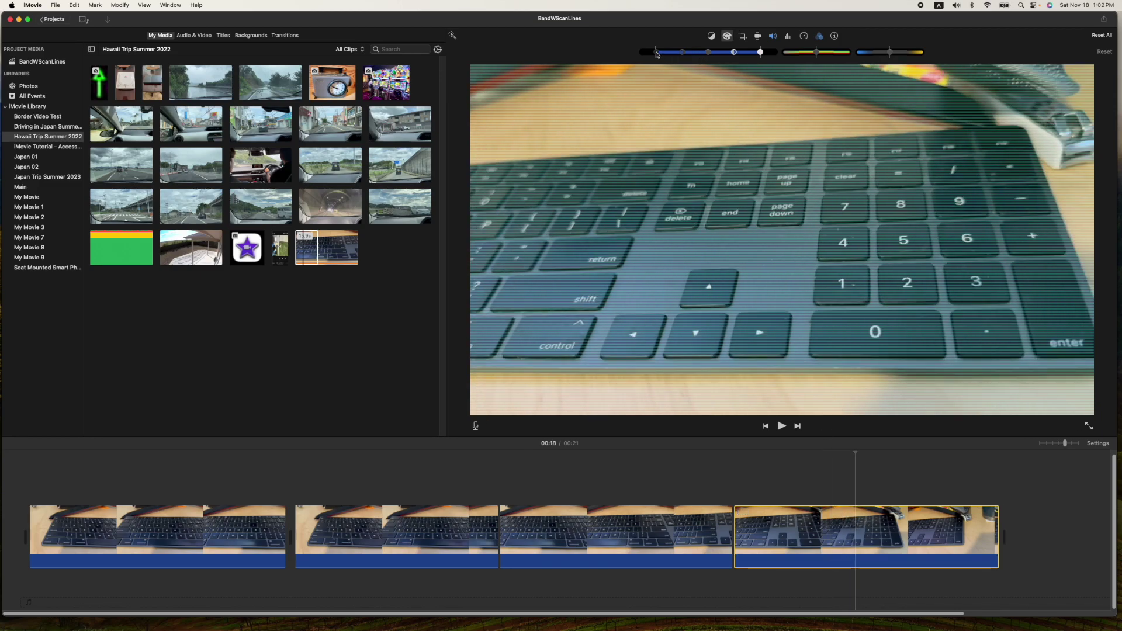
mouse_move(657, 54)
left_mouse_down()
mouse_move(634, 56)
mouse_move(653, 55)
left_mouse_up()
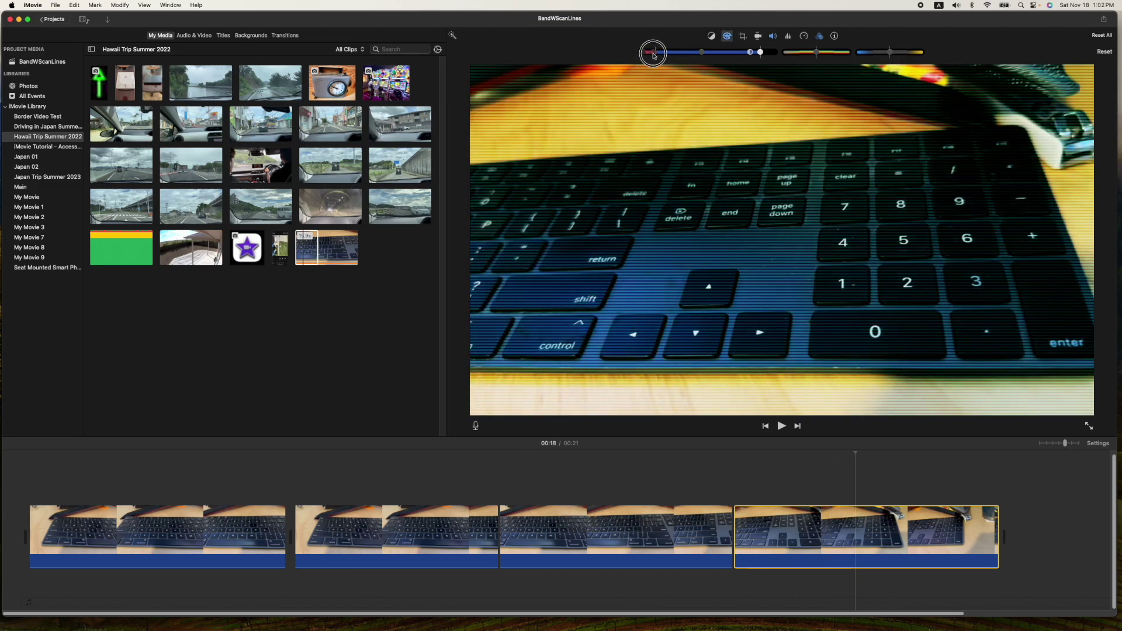
left_click_drag(817, 52, 786, 53)
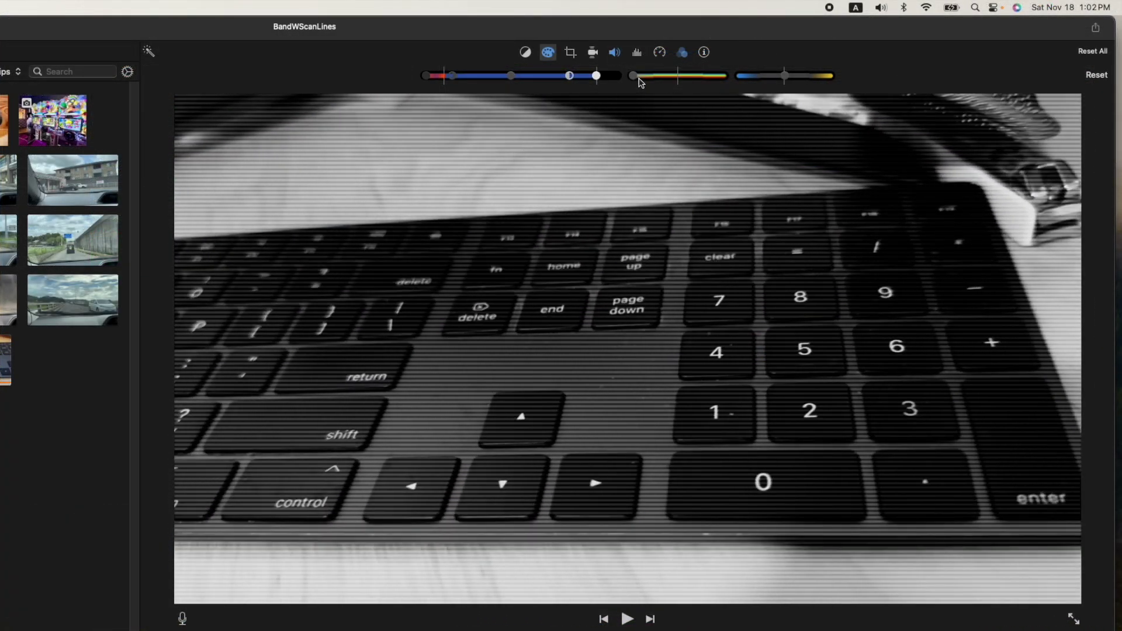
mouse_move(641, 82)
left_mouse_down()
mouse_move(716, 82)
mouse_move(637, 82)
left_mouse_up()
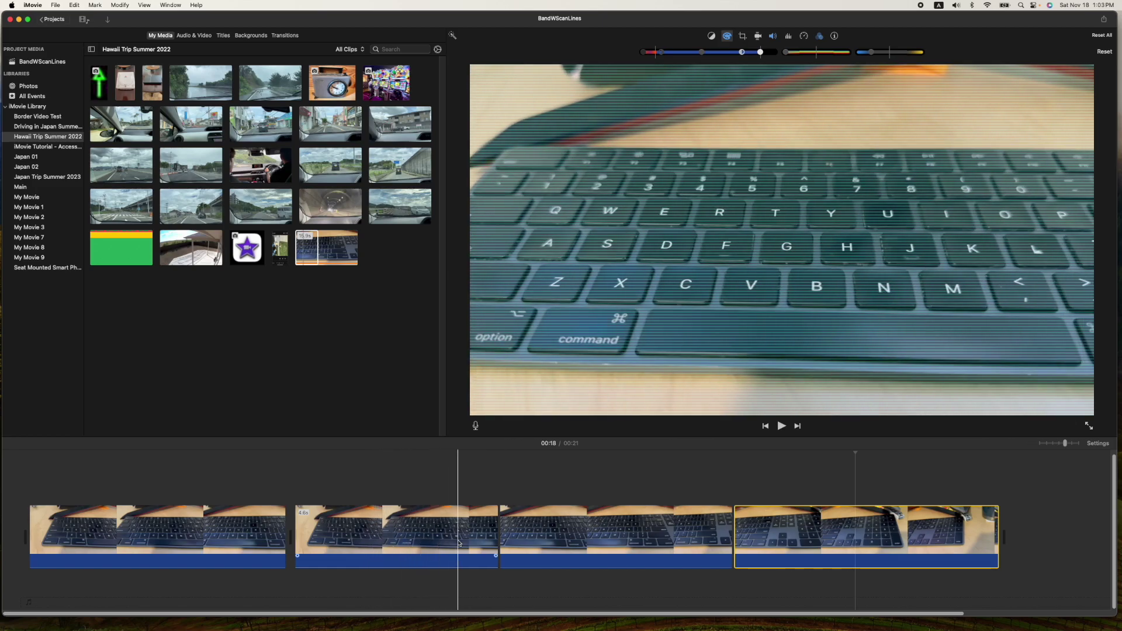
left_click(820, 36)
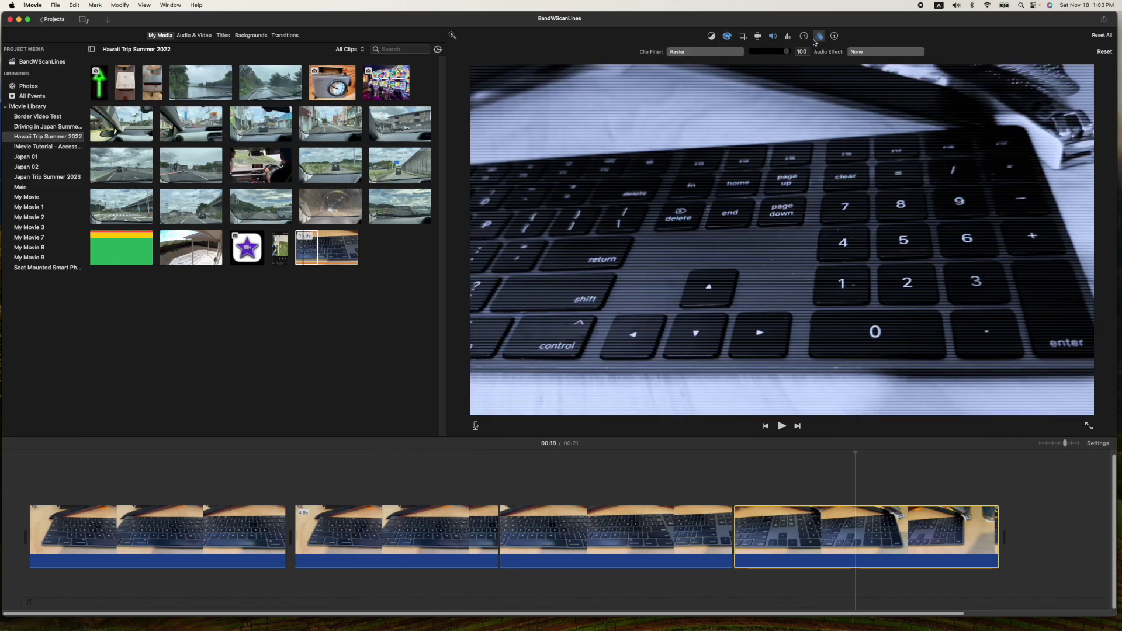
left_click(741, 52)
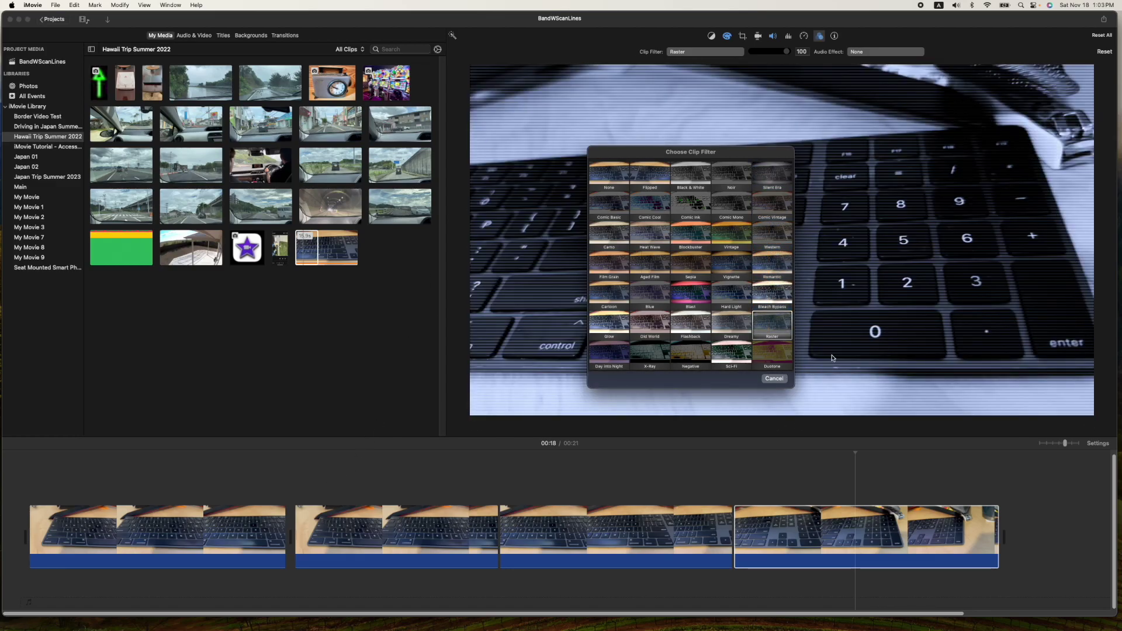
left_click(769, 379)
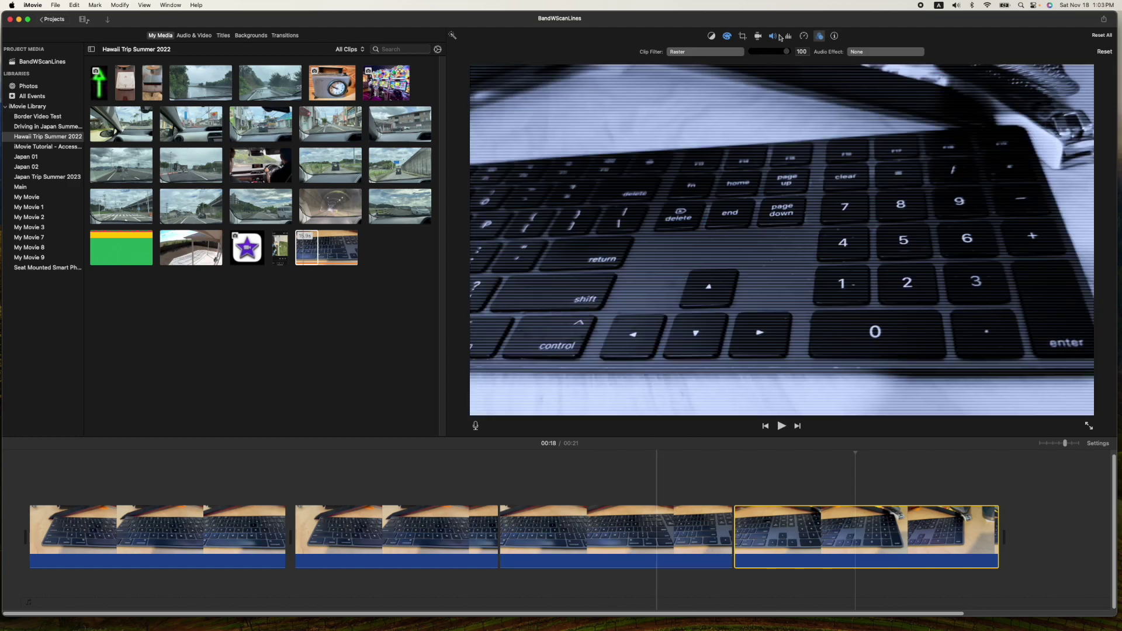
left_click(728, 36)
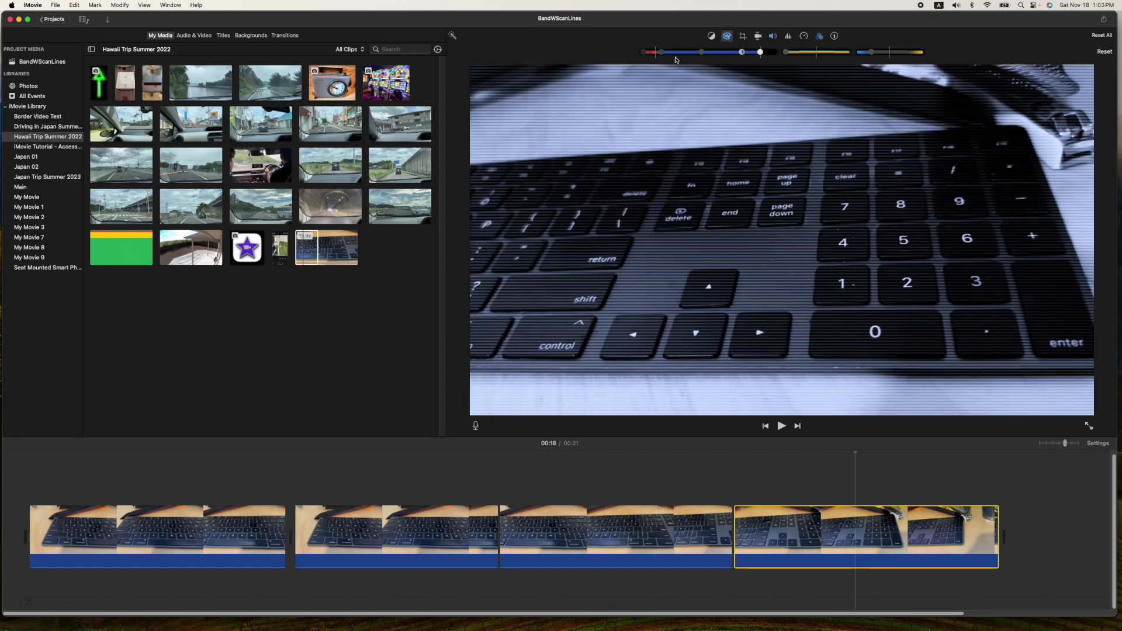